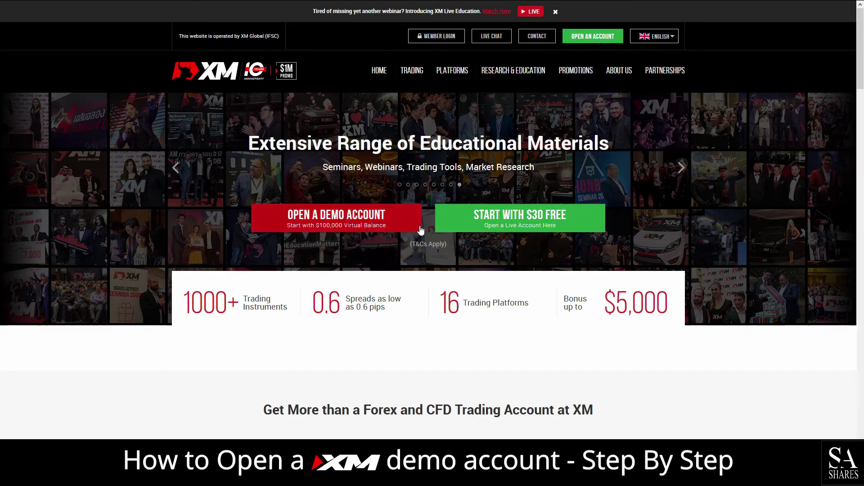
Fill in and submit the demo form for an MT5 Standard EUR account, 1:888 leverage, 1,000 investment.
{"action": "left_click", "coordinate": [335, 225]}
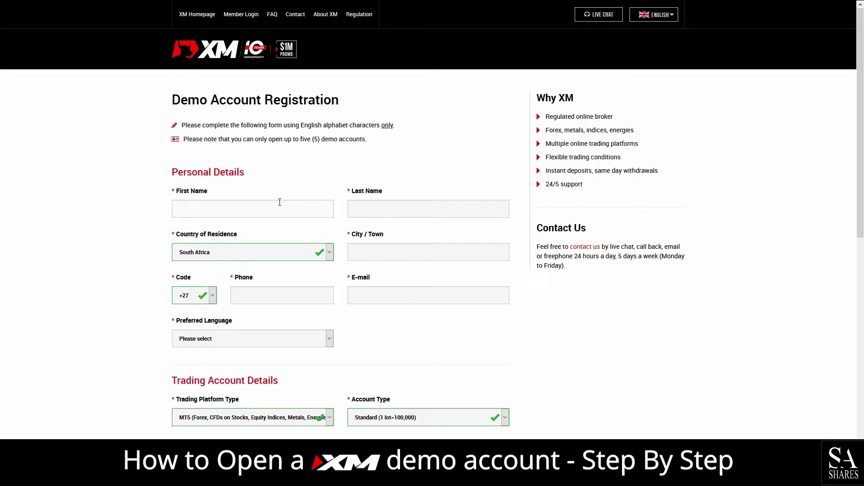
{"action": "scroll", "coordinate": [279, 202], "scroll_direction": "down", "scroll_amount": 7}
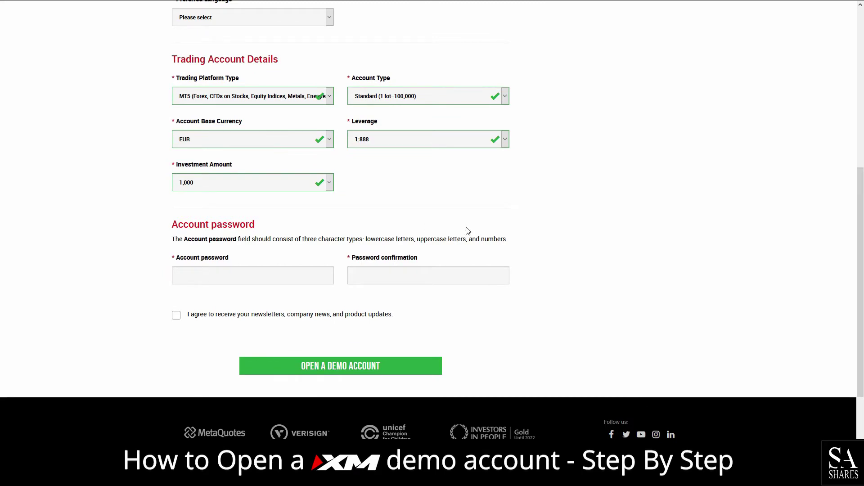
{"action": "scroll", "coordinate": [564, 233], "scroll_direction": "up", "scroll_amount": 6}
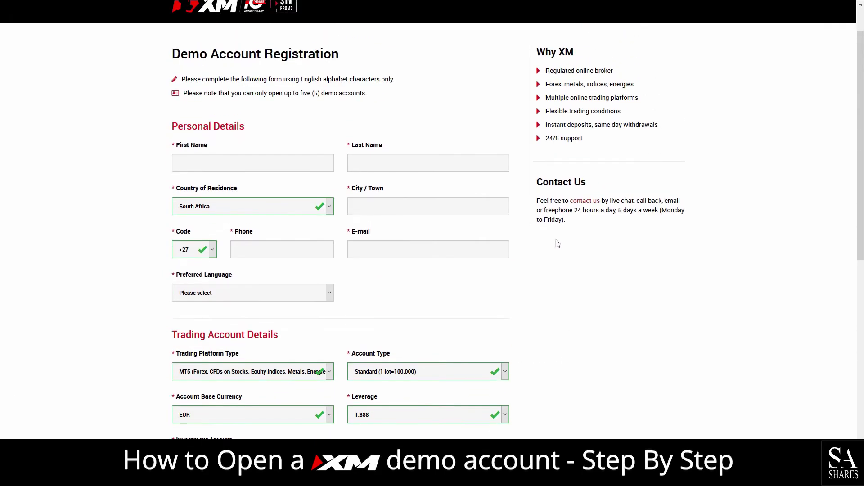
{"action": "scroll", "coordinate": [555, 243], "scroll_direction": "up", "scroll_amount": 1}
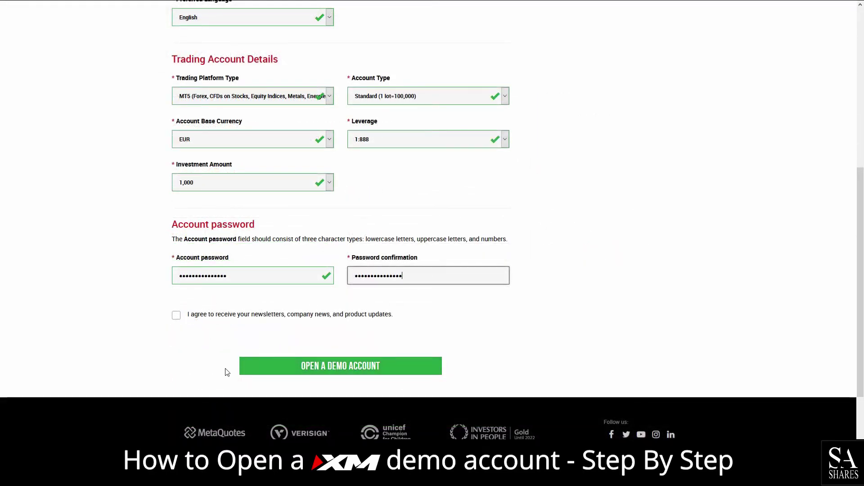
{"action": "left_click", "coordinate": [337, 373]}
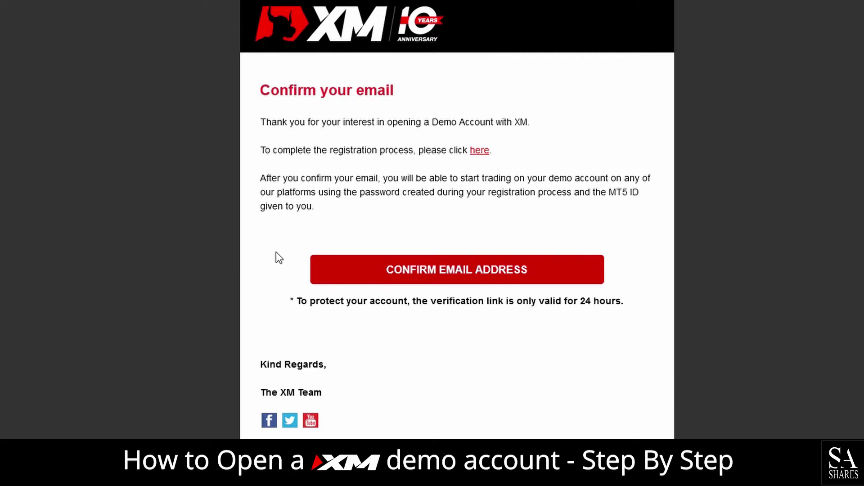
Confirm the demo account's email address from the confirmation email.
{"action": "left_click", "coordinate": [442, 274]}
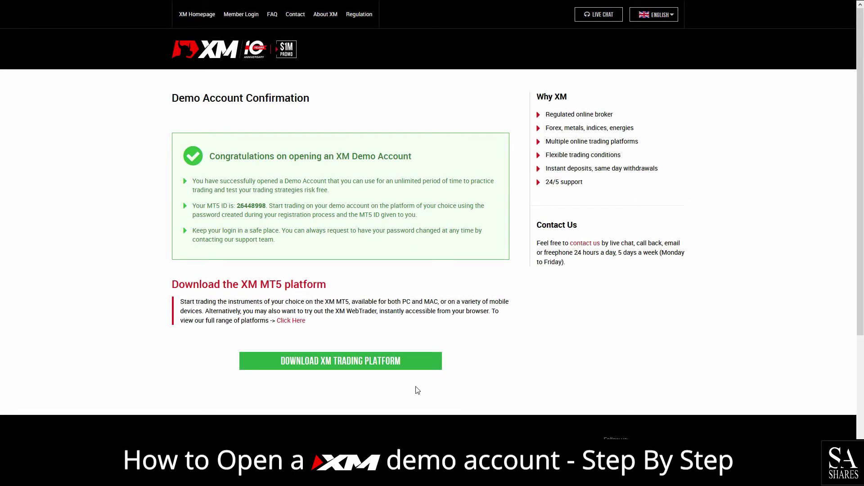
Go to the XM trading platform download page and browse the MetaTrader 4 and 5 downloads.
{"action": "left_click", "coordinate": [343, 365]}
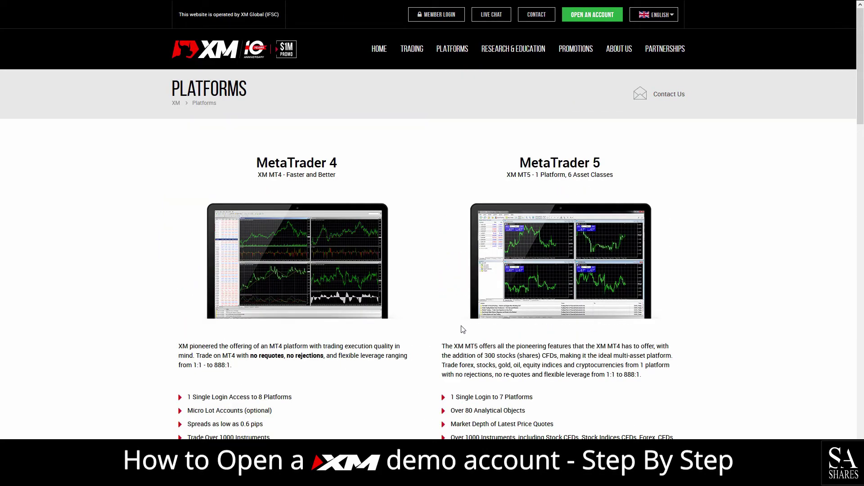
{"action": "scroll", "coordinate": [460, 325], "scroll_direction": "down", "scroll_amount": 2}
{"action": "scroll", "coordinate": [462, 326], "scroll_direction": "down", "scroll_amount": 3}
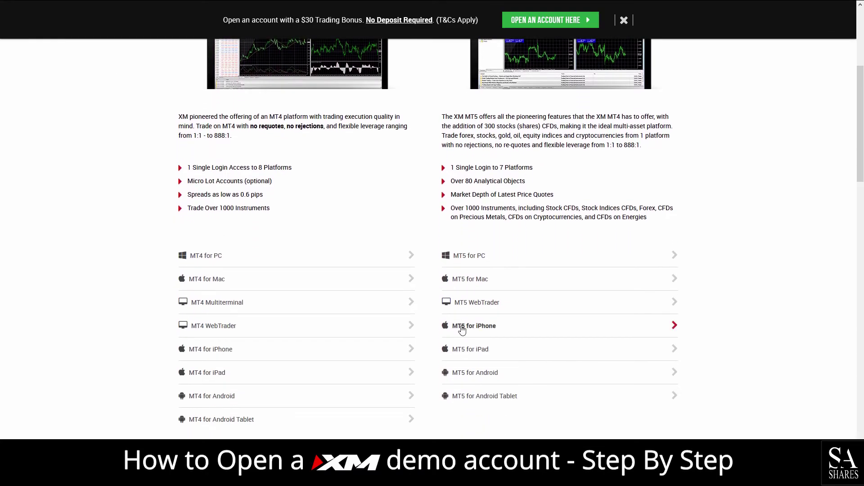
{"action": "scroll", "coordinate": [462, 330], "scroll_direction": "up", "scroll_amount": 3}
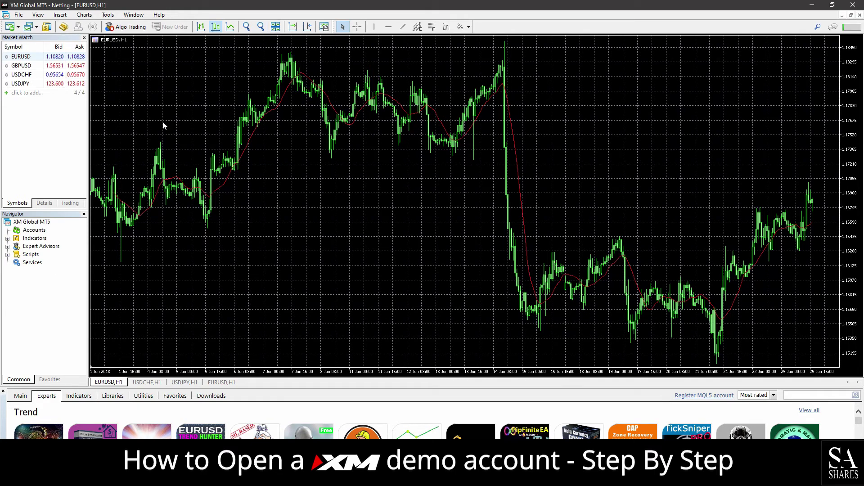
Expand the Indicators list and show USDJPY details with Bid High and Bid Low figures.
{"action": "left_click", "coordinate": [7, 238]}
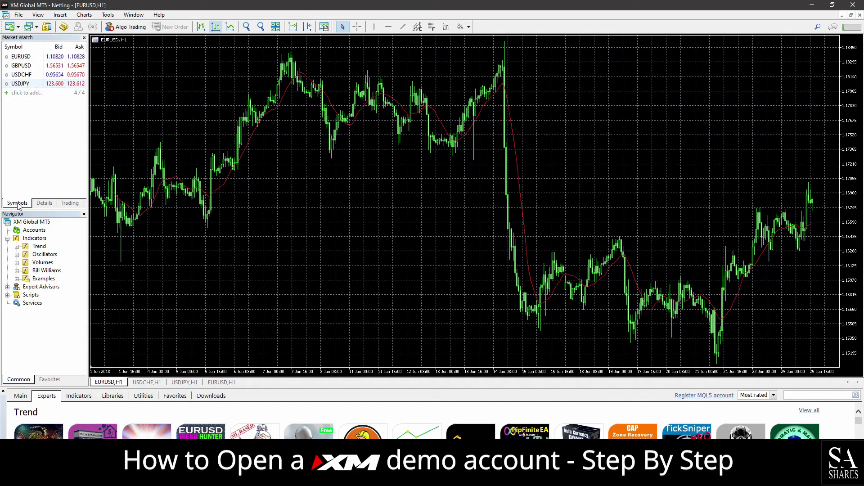
{"action": "left_click", "coordinate": [45, 203]}
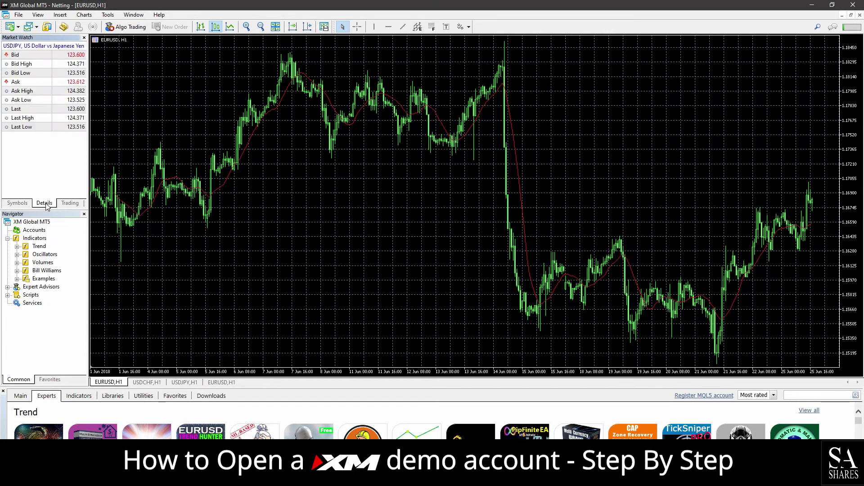
{"action": "left_click", "coordinate": [26, 66]}
{"action": "left_click", "coordinate": [26, 72]}
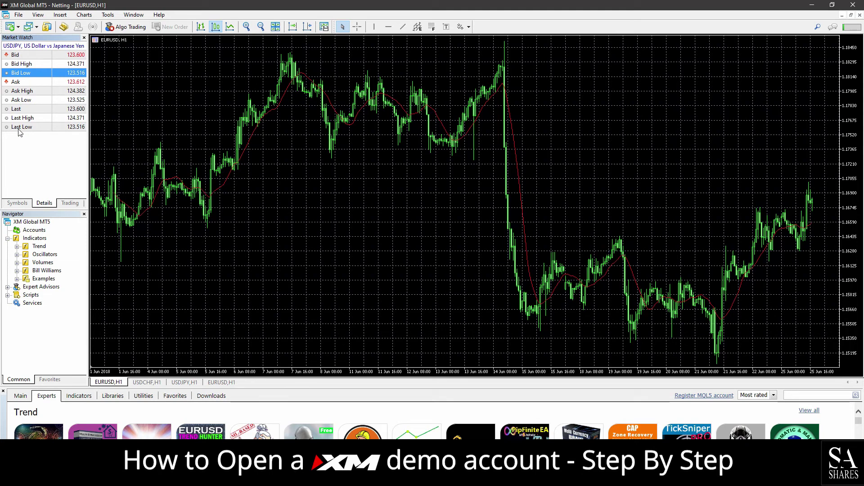
Switch Market Watch to the Trading view with SELL/BUY price panels.
{"action": "left_click", "coordinate": [70, 203]}
{"action": "scroll", "coordinate": [55, 81], "scroll_direction": "down", "scroll_amount": 1}
{"action": "scroll", "coordinate": [55, 81], "scroll_direction": "up", "scroll_amount": 1}
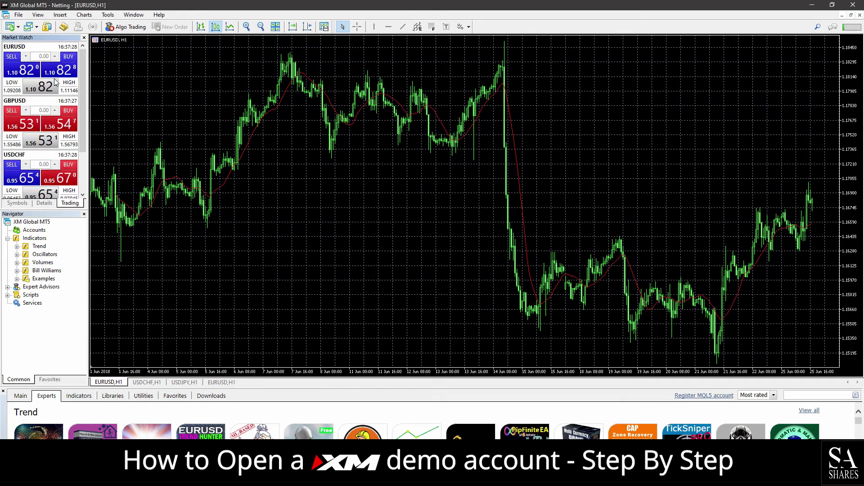
Shrink one EURUSD chart to the right, put USDJPY and USDCHF at bottom, enlarge the other EURUSD.
{"action": "left_click_drag", "start_coordinate": [83, 101], "coordinate": [83, 144]}
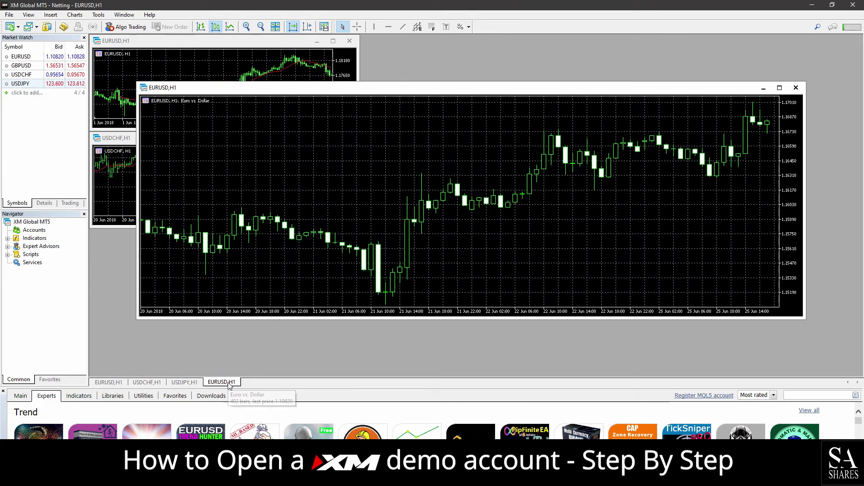
{"action": "left_click_drag", "start_coordinate": [137, 82], "coordinate": [463, 48]}
{"action": "left_click_drag", "start_coordinate": [516, 59], "coordinate": [571, 48]}
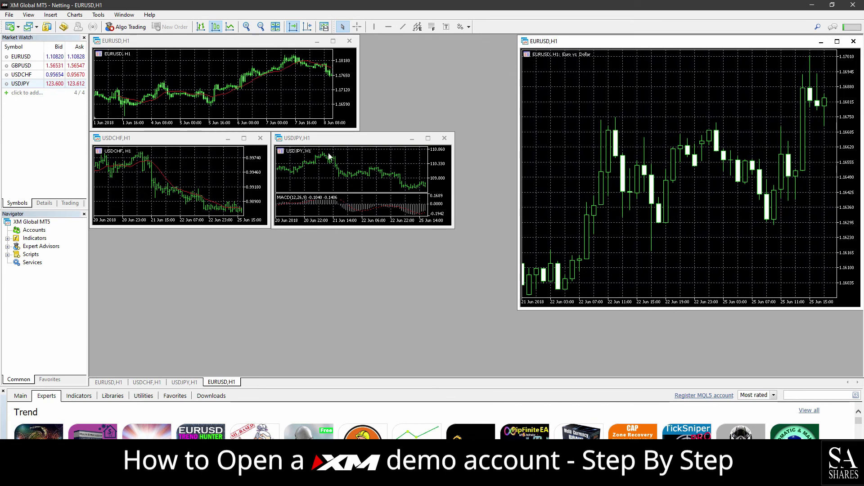
{"action": "left_click_drag", "start_coordinate": [350, 142], "coordinate": [169, 293]}
{"action": "left_click_drag", "start_coordinate": [164, 137], "coordinate": [349, 292]}
{"action": "left_click_drag", "start_coordinate": [358, 131], "coordinate": [515, 286]}
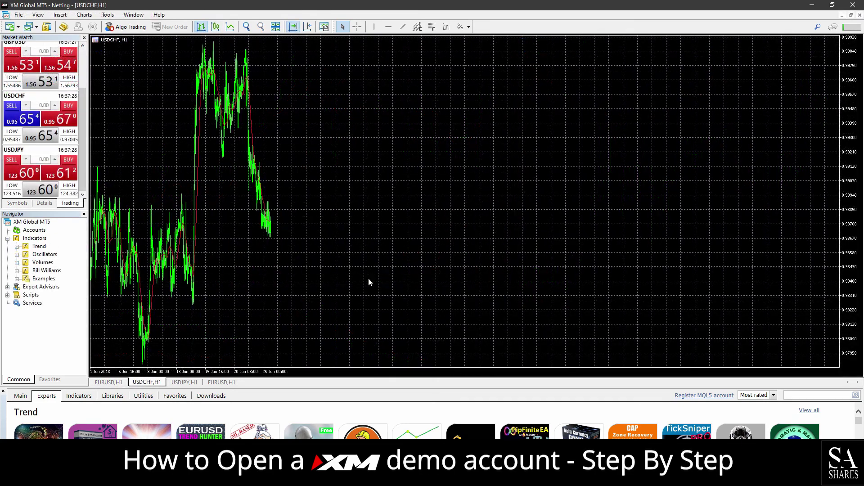
Zoom in the USDCHF chart as candlesticks, then return to the EURUSD H1 chart.
{"action": "key", "text": "plus"}
{"action": "key", "text": "plus"}
{"action": "key", "text": "plus"}
{"action": "key", "text": "plus"}
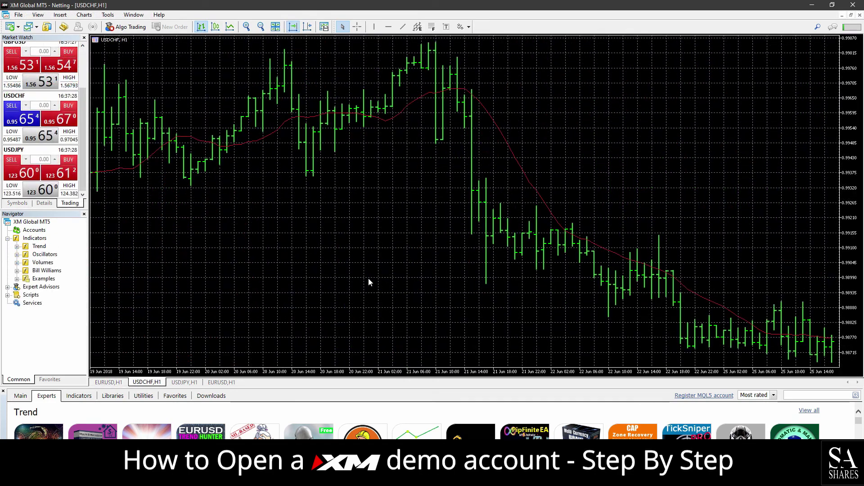
{"action": "left_click", "coordinate": [216, 27]}
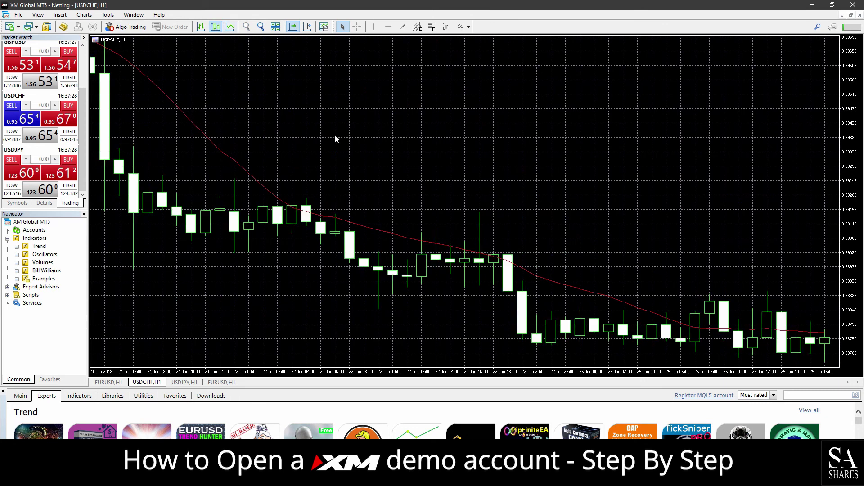
{"action": "scroll", "coordinate": [377, 176], "scroll_direction": "up", "scroll_amount": 3}
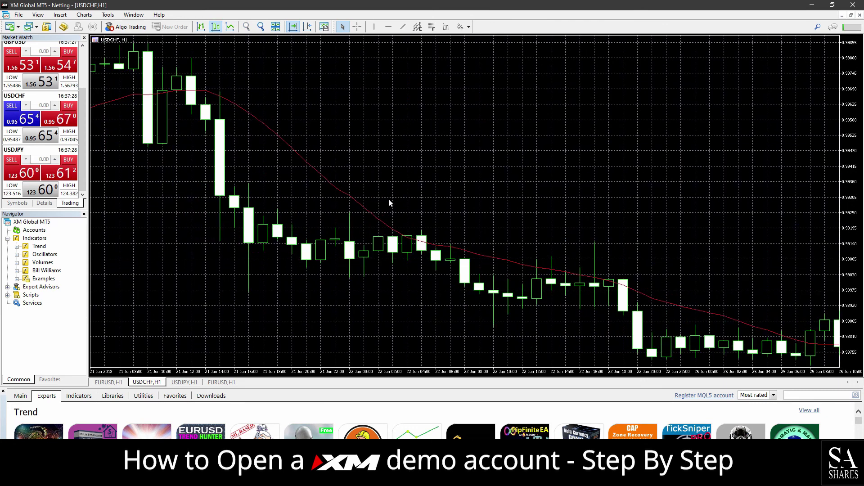
{"action": "scroll", "coordinate": [367, 227], "scroll_direction": "up", "scroll_amount": 2}
{"action": "left_click", "coordinate": [108, 382]}
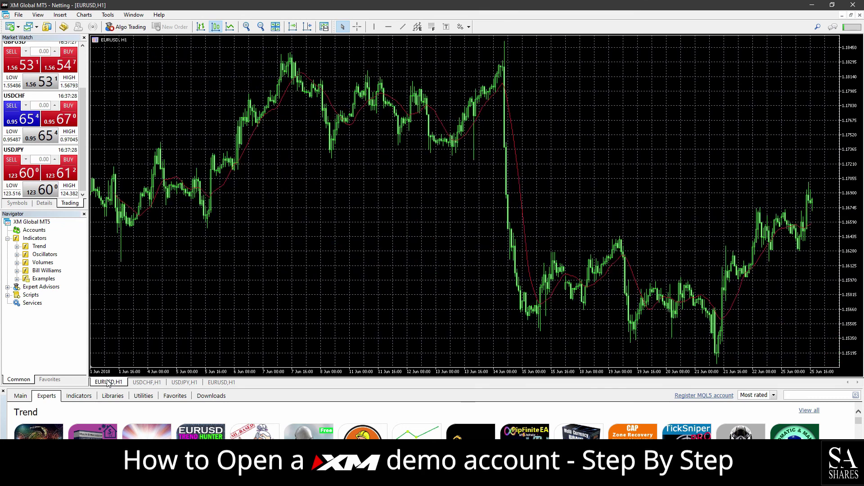